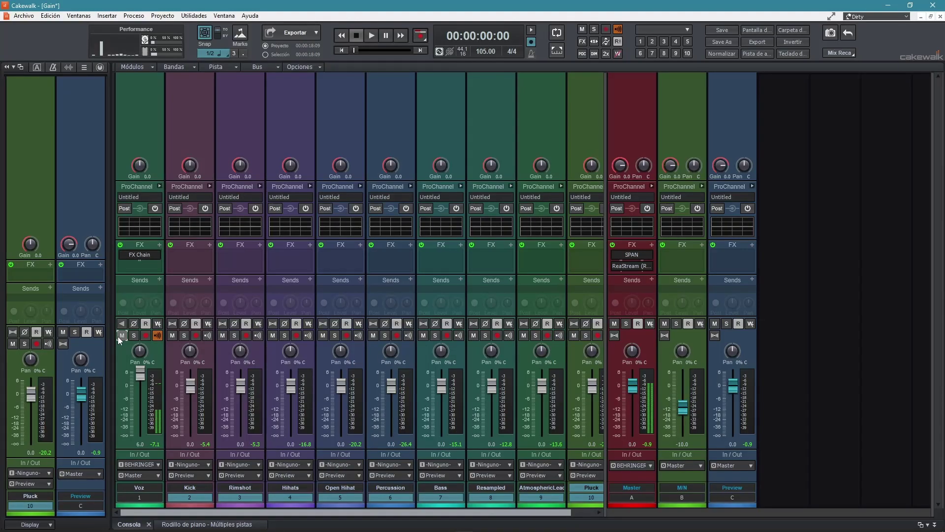
# Play the mix while lowering the faders of tracks 2 through 10 together to about -19.2 dB
pyautogui.hscroll(1, 280, 480)
pyautogui.hscroll(-1, 397, 514)
pyautogui.moveTo(192, 389)
pyautogui.moveTo(192, 388); pyautogui.dragTo(192, 419)
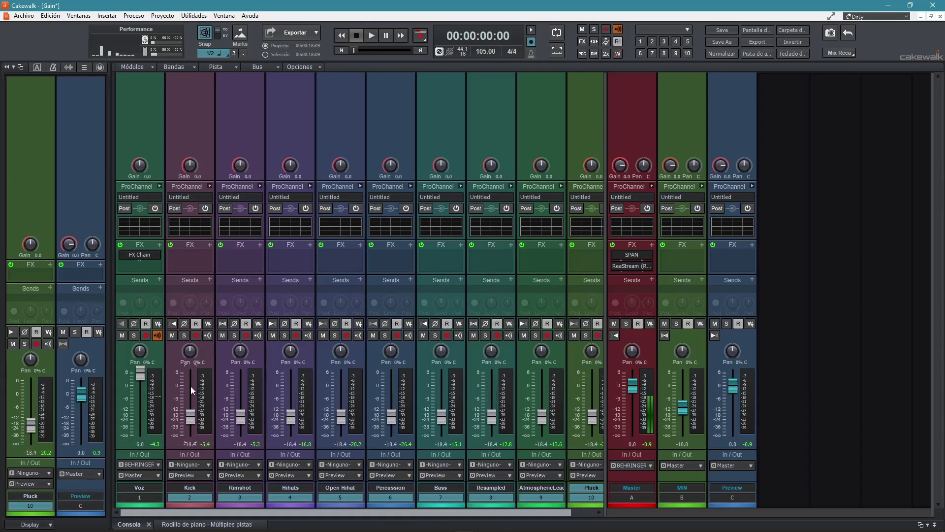
pyautogui.press('space')
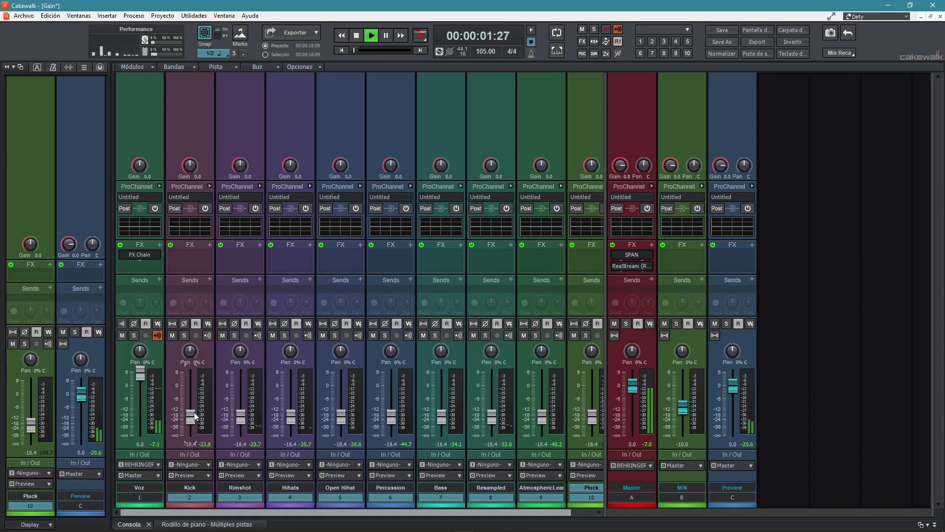
pyautogui.moveTo(242, 411); pyautogui.dragTo(241, 421)
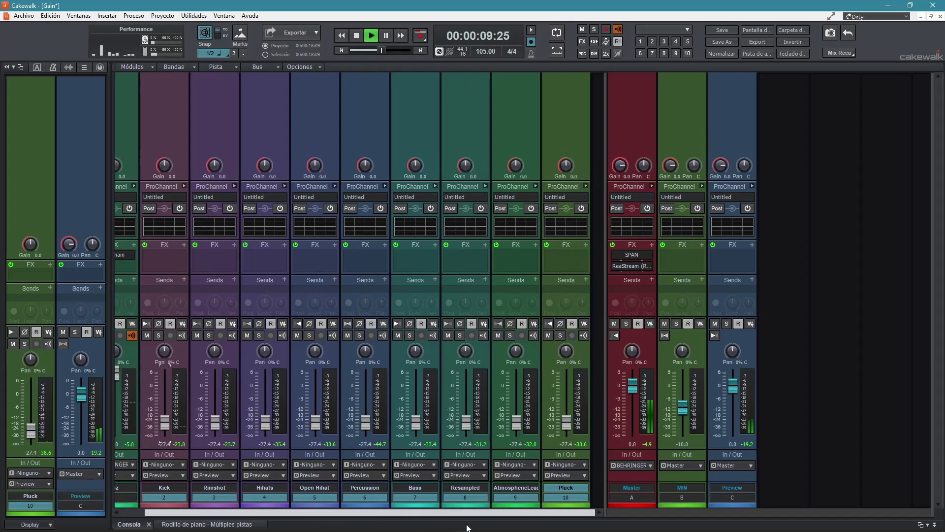
pyautogui.moveTo(198, 421)
pyautogui.mouseDown()
pyautogui.moveTo(198, 383)
pyautogui.moveTo(189, 421)
pyautogui.mouseUp()
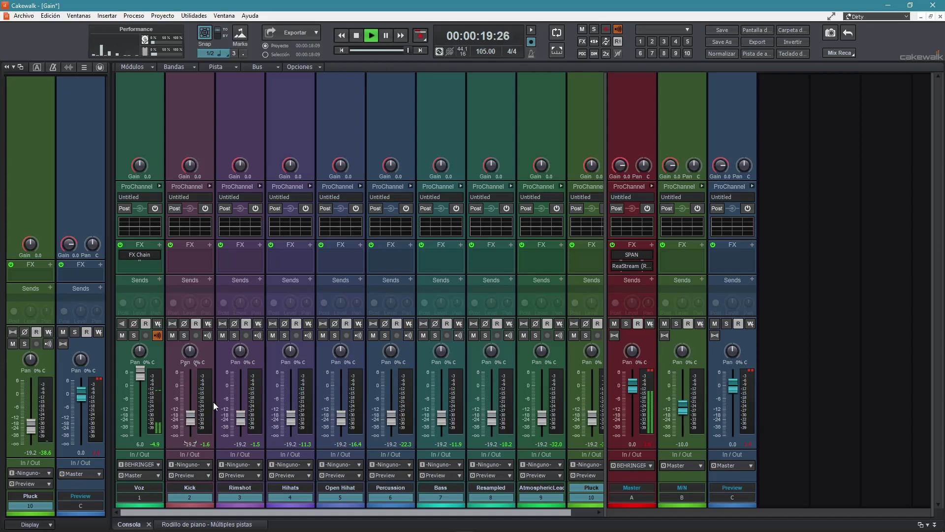
pyautogui.press('space')
# Turn on loop playback and switch the playback meter options to pre-fader (Pre-deslizador)
pyautogui.click(557, 33)
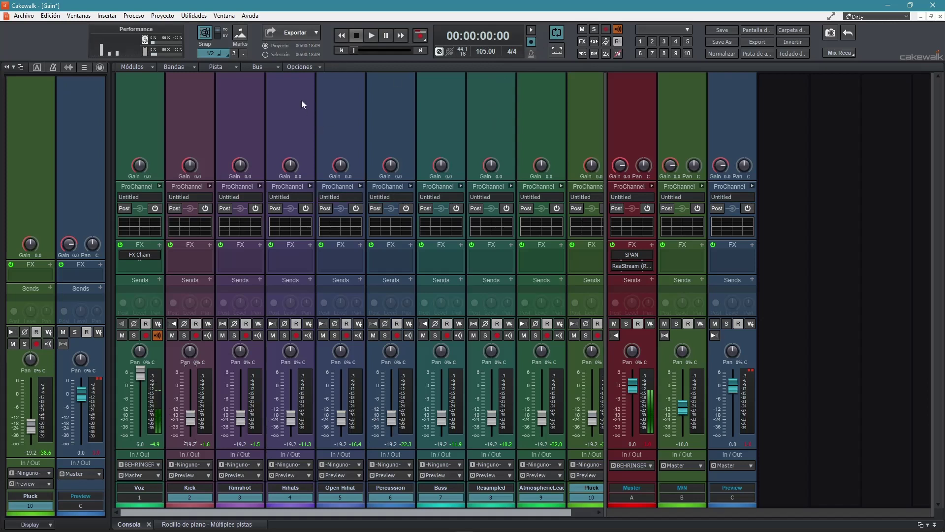
pyautogui.click(291, 65)
pyautogui.moveTo(304, 101)
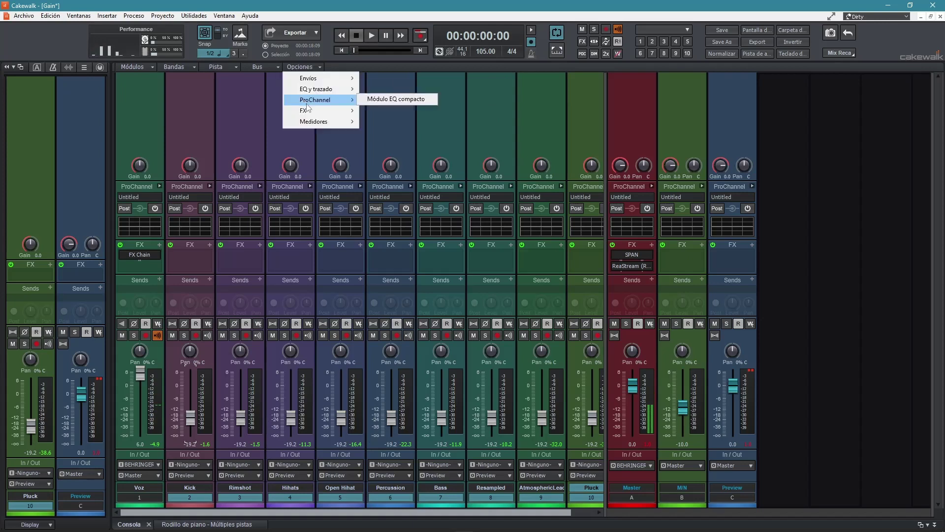
pyautogui.moveTo(329, 123)
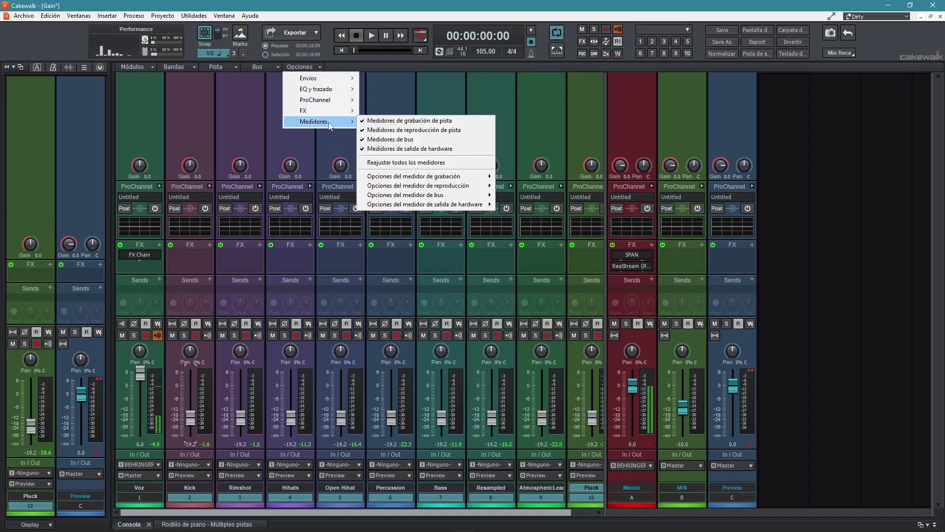
pyautogui.moveTo(396, 186)
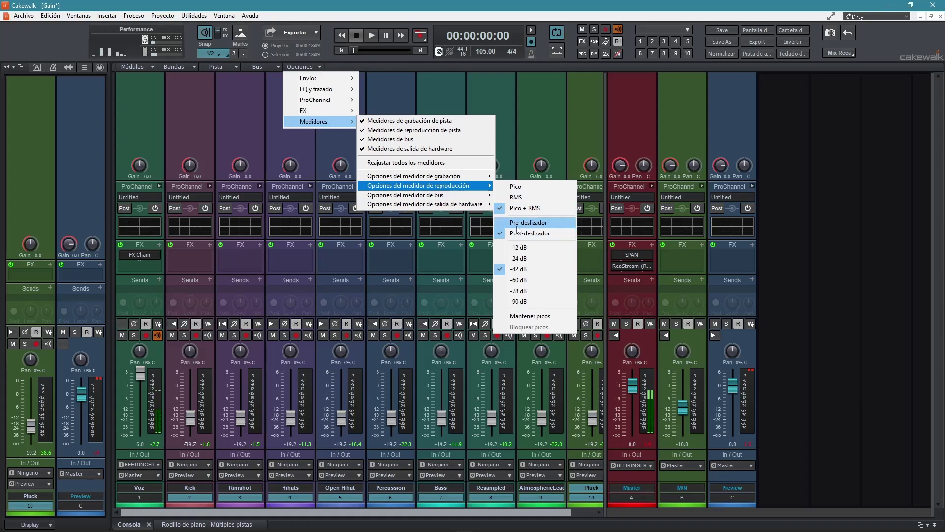
pyautogui.click(547, 223)
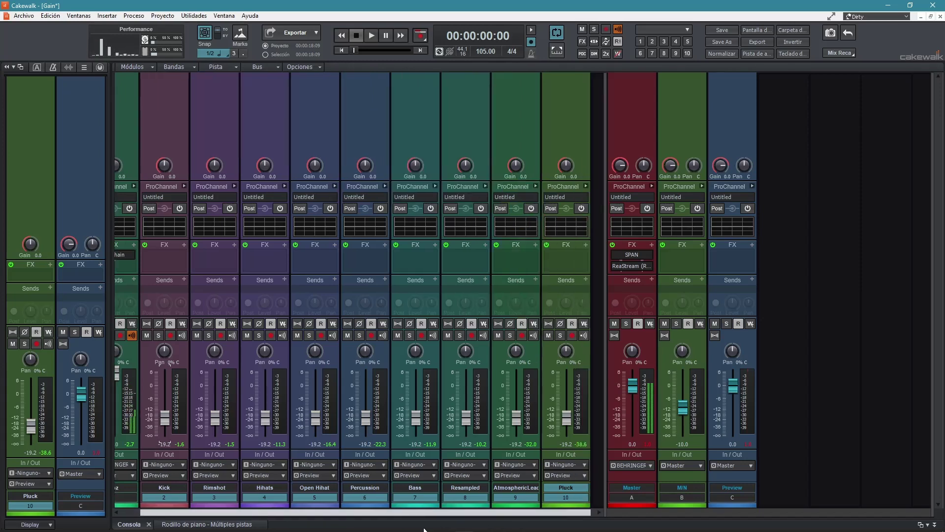
# Play the project briefly from the start to check how the track meters respond in pre-fader mode
pyautogui.moveTo(429, 530); pyautogui.dragTo(442, 530)
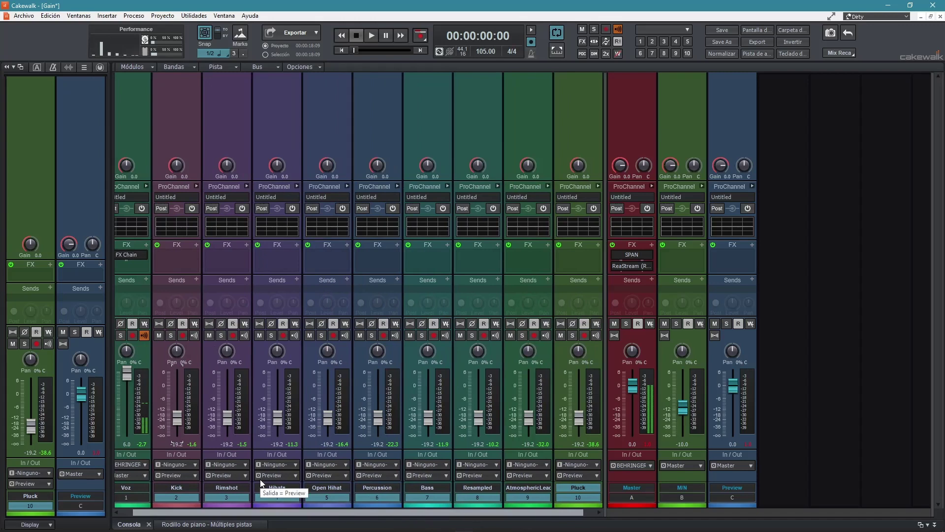
pyautogui.press('space')
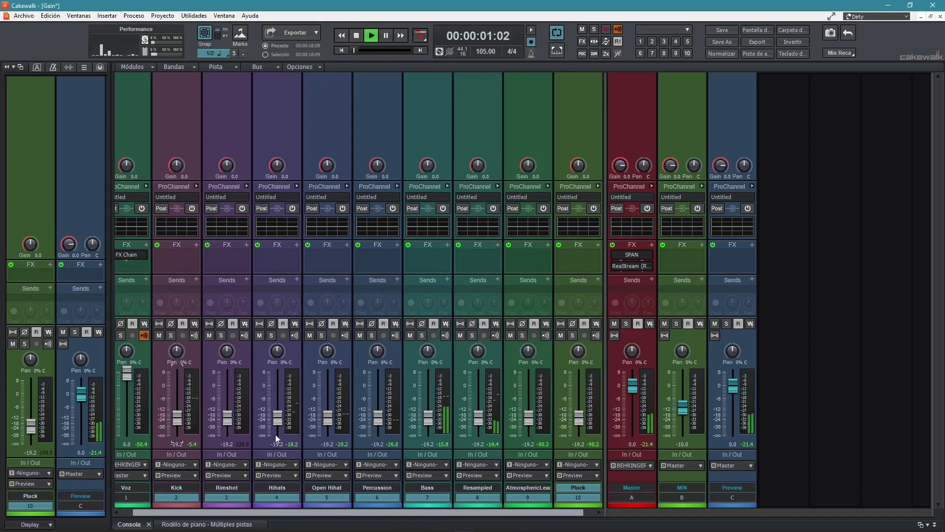
pyautogui.press('space')
pyautogui.press('space')
pyautogui.press('space')
pyautogui.press('space')
pyautogui.press('space')
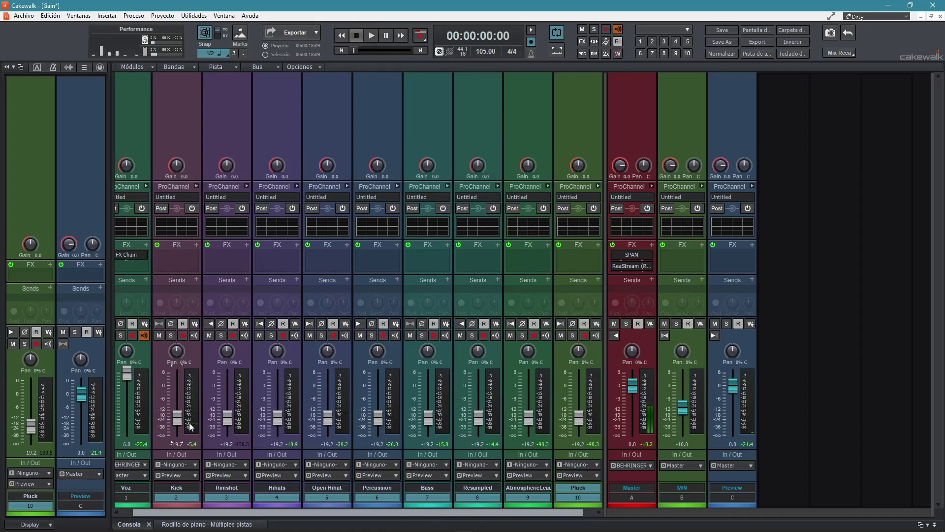
# Pull the faders of tracks 2 through 10 all the way down to -INF and play the loop to check their meters
pyautogui.moveTo(365, 509); pyautogui.dragTo(352, 509)
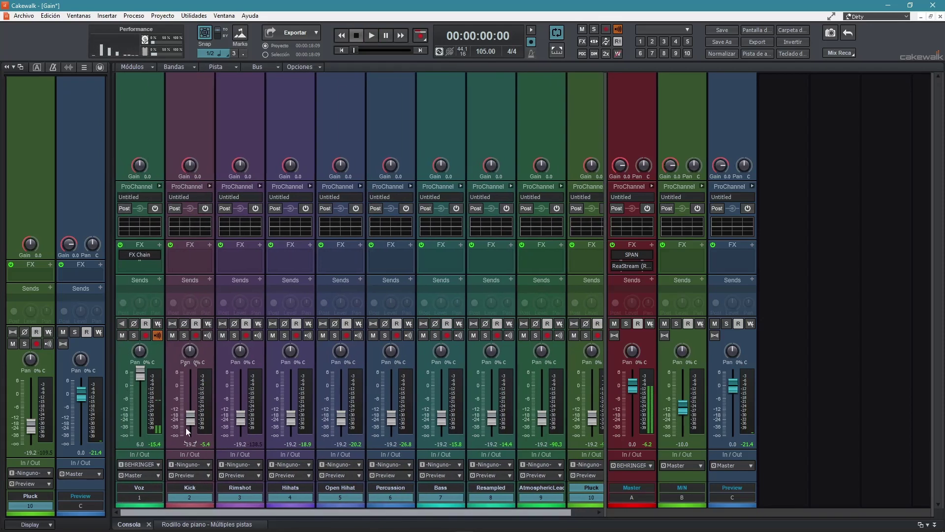
pyautogui.moveTo(191, 424)
pyautogui.mouseDown()
pyautogui.moveTo(194, 399)
pyautogui.moveTo(190, 436)
pyautogui.mouseUp()
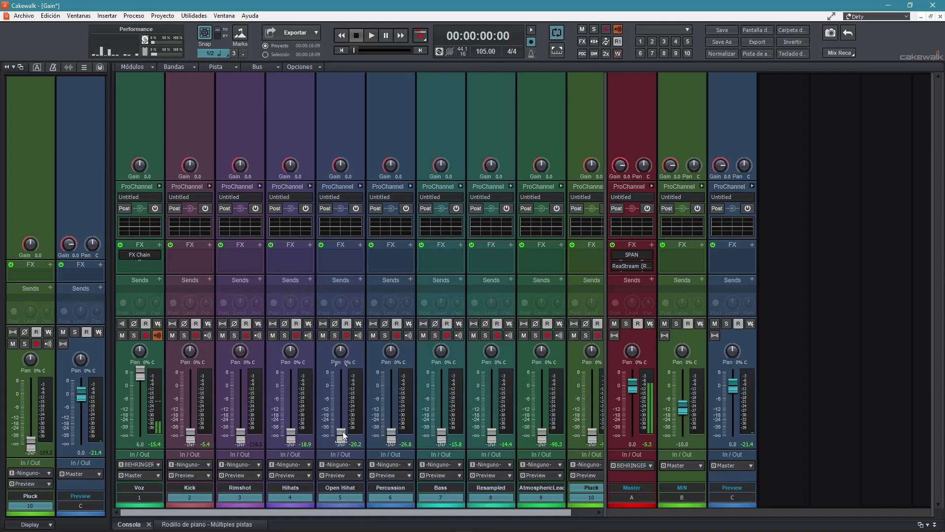
pyautogui.press('space')
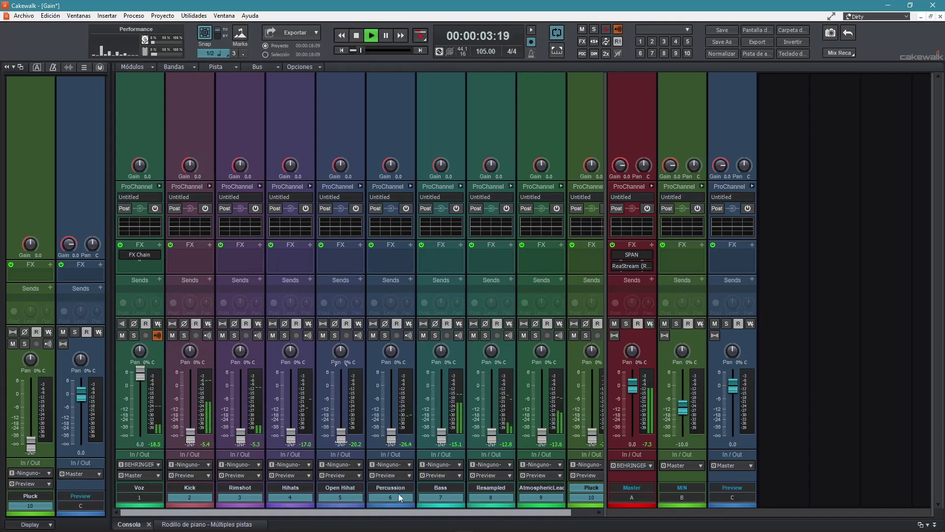
pyautogui.hscroll(1, 439, 514)
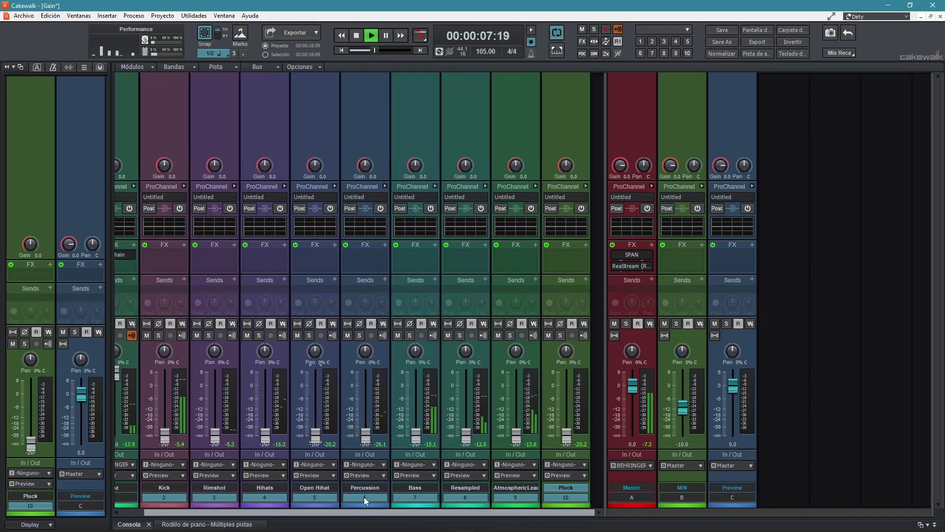
pyautogui.hscroll(-1, 375, 516)
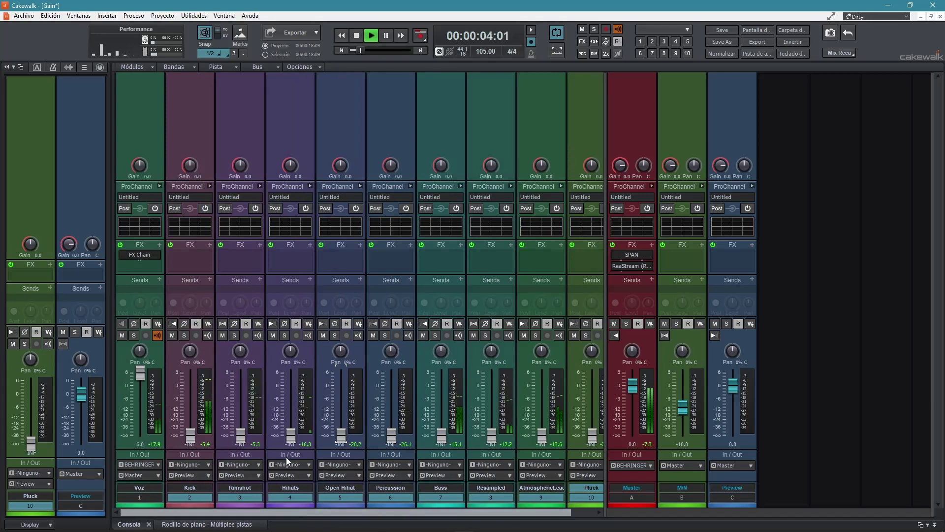
pyautogui.hscroll(1, 420, 512)
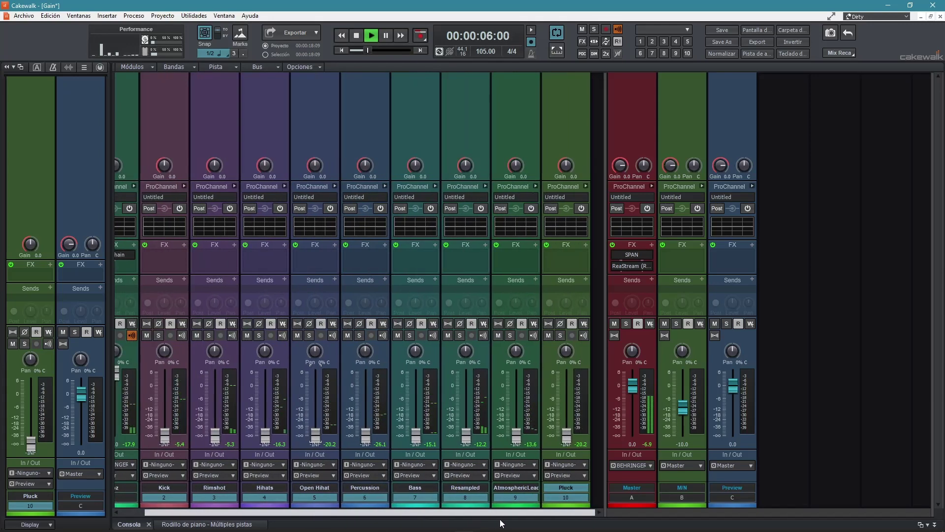
pyautogui.hscroll(-1, 421, 512)
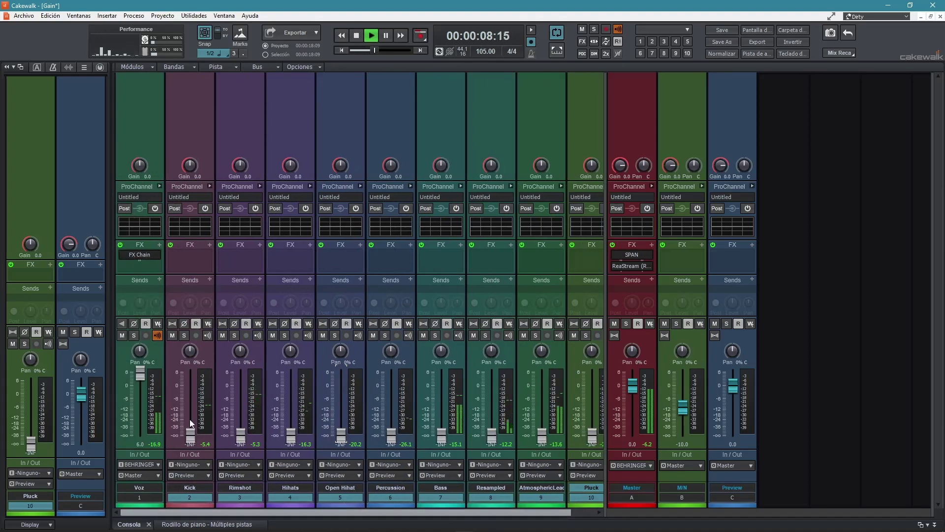
pyautogui.hscroll(1, 565, 523)
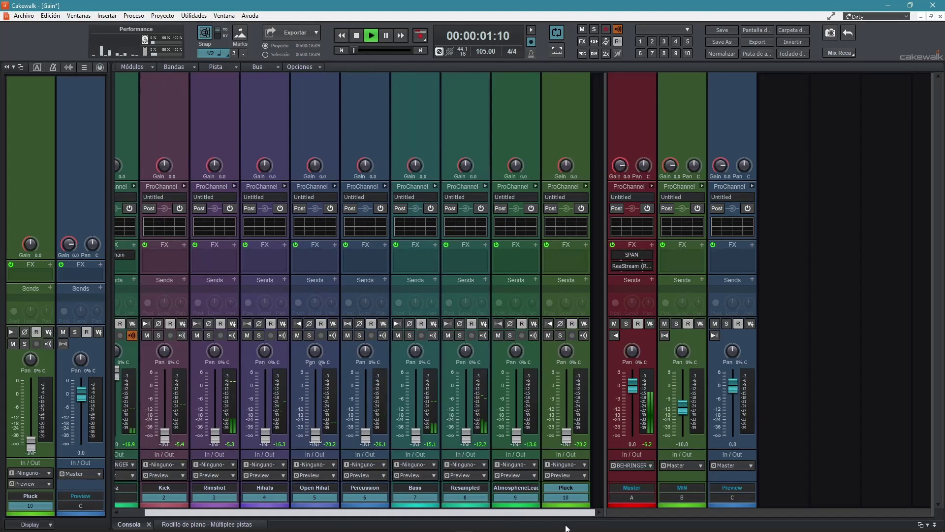
pyautogui.hscroll(-1, 400, 490)
pyautogui.press('space')
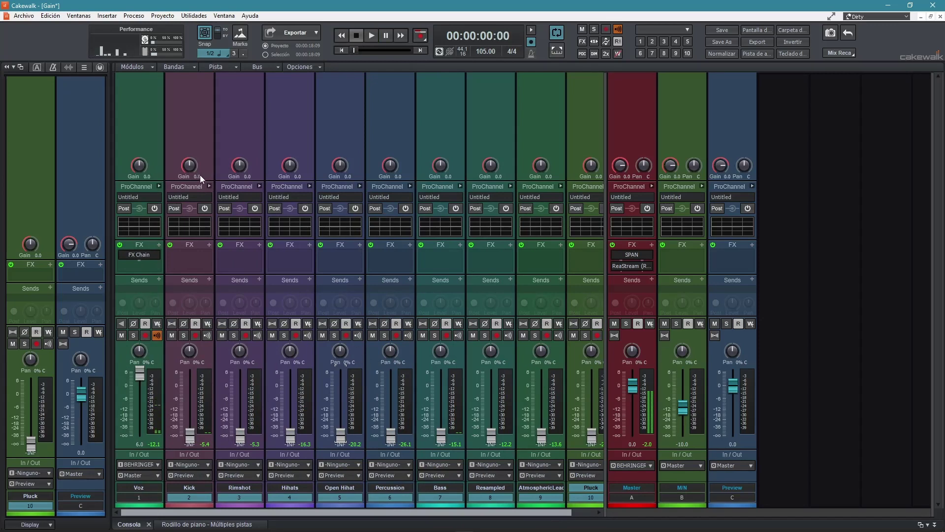
# Try adjusting the Kick track's gain and return it to 0.0
pyautogui.moveTo(189, 166); pyautogui.dragTo(189, 178)
pyautogui.moveTo(189, 165); pyautogui.dragTo(189, 162)
pyautogui.hscroll(2, 526, 512)
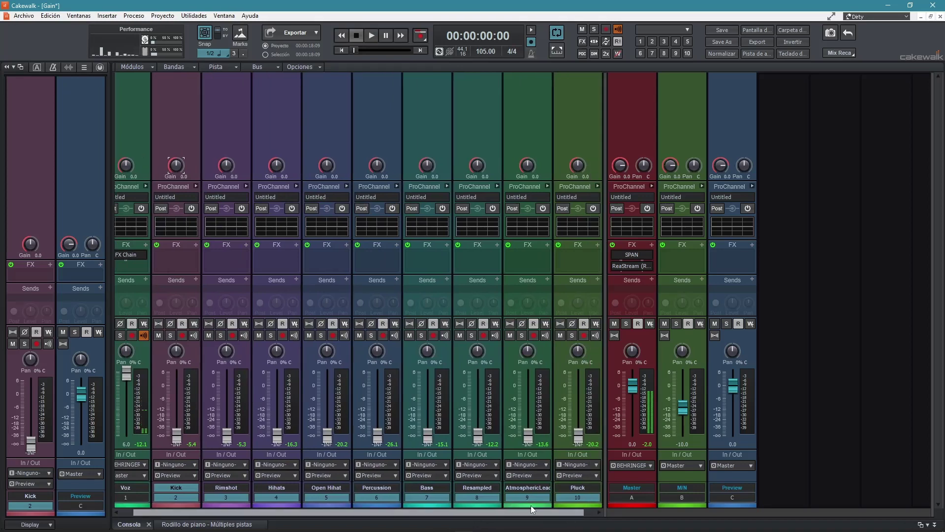
pyautogui.hscroll(1, 530, 506)
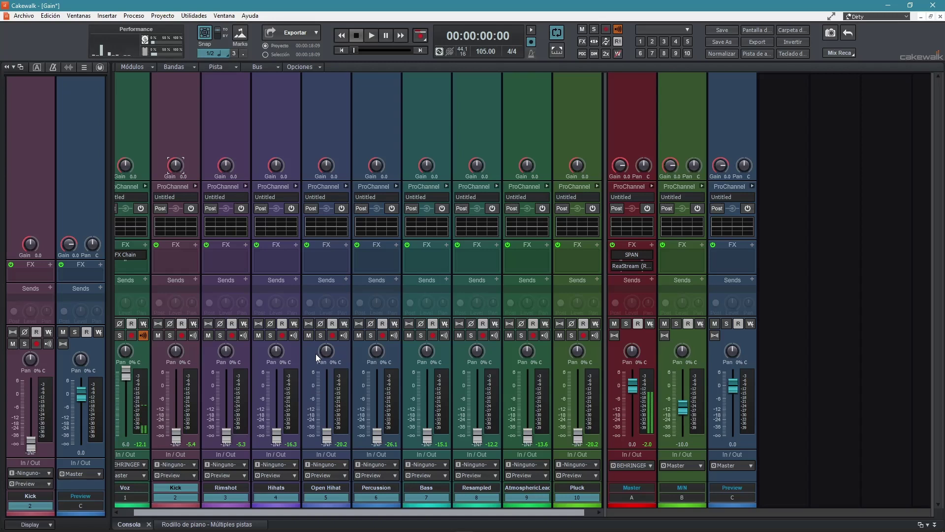
pyautogui.hscroll(-1, 359, 495)
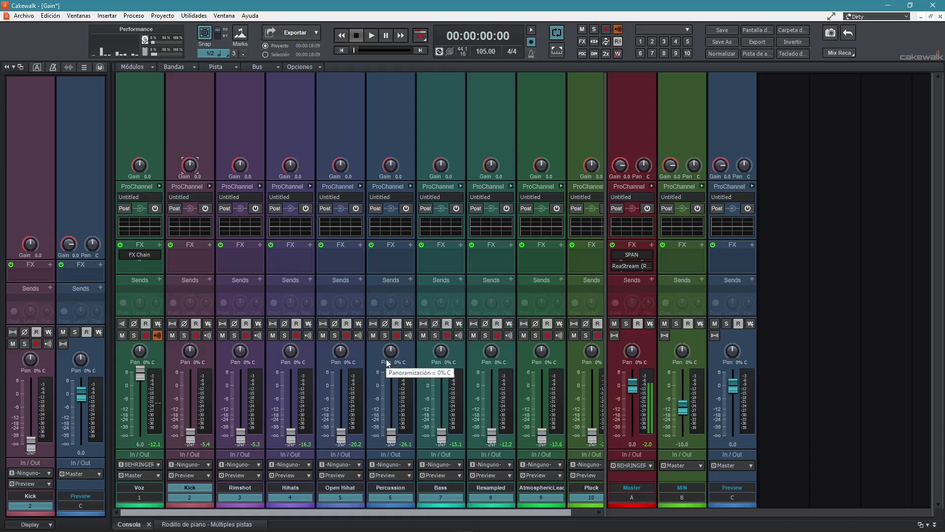
pyautogui.moveTo(445, 512)
pyautogui.mouseDown()
pyautogui.moveTo(468, 517)
pyautogui.moveTo(448, 512)
pyautogui.mouseUp()
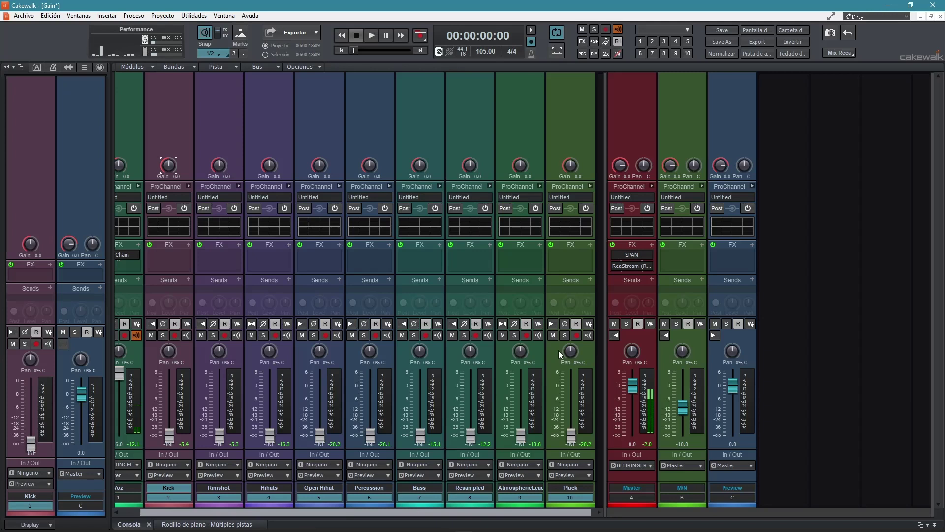
pyautogui.moveTo(501, 513); pyautogui.dragTo(472, 483)
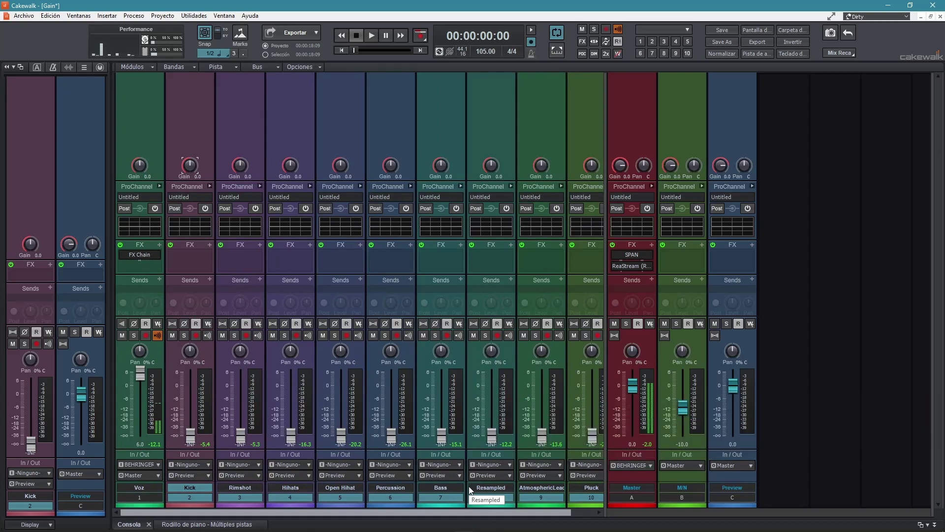
pyautogui.hscroll(1, 394, 490)
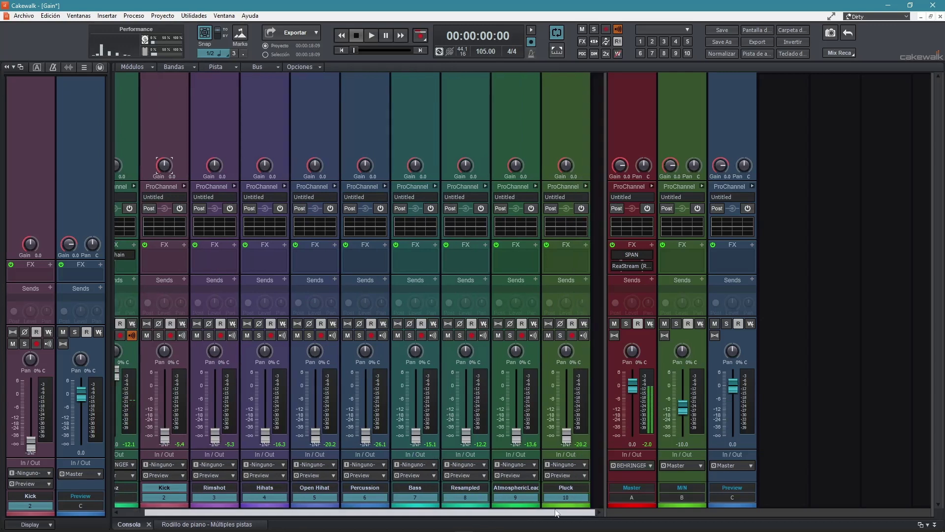
pyautogui.hscroll(-1, 338, 497)
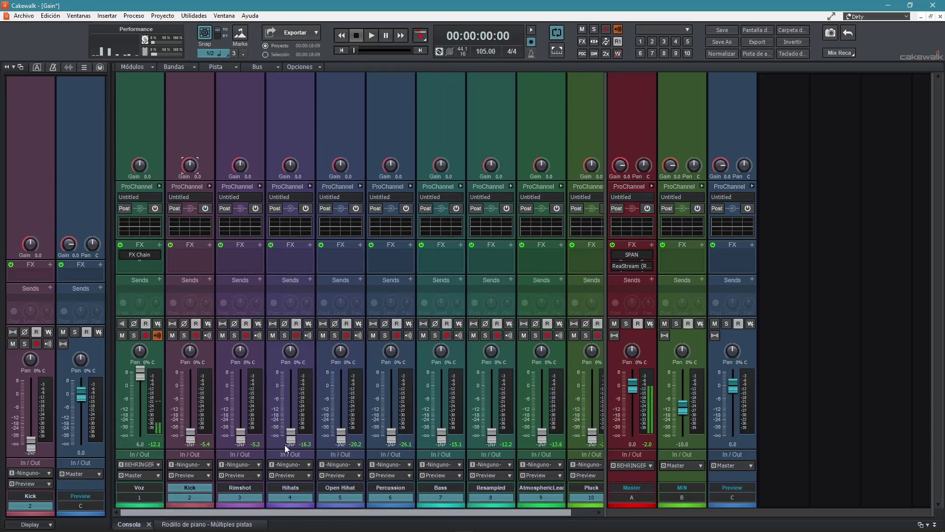
# Lower the gain of tracks 2 through 10 together to -11.0 while playing the loop, resetting the Rimshot peak reading along the way
pyautogui.click(188, 497)
pyautogui.hscroll(1, 367, 512)
pyautogui.hscroll(-1, 350, 510)
pyautogui.press('space')
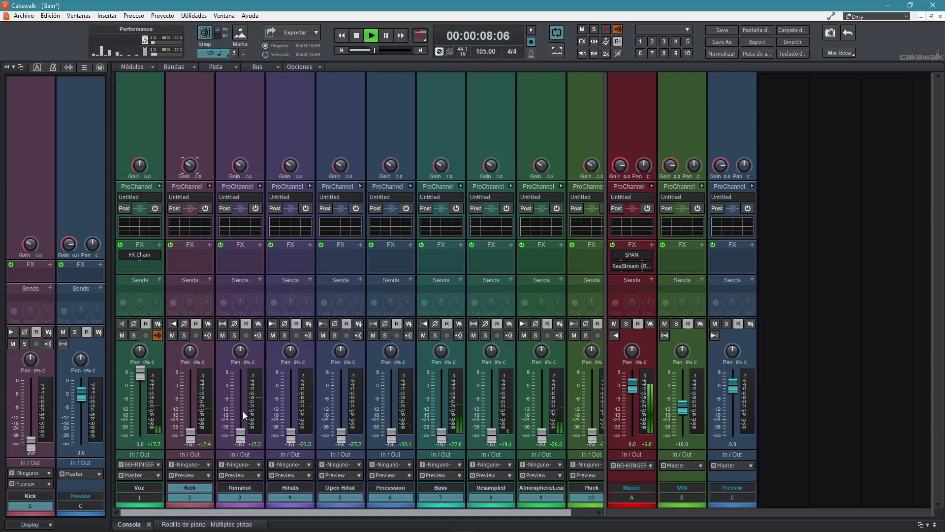
pyautogui.click(257, 445)
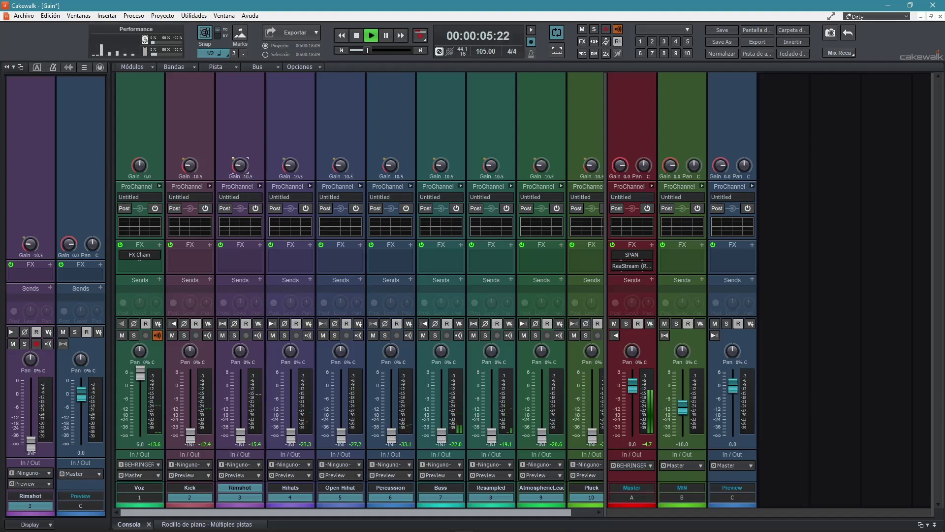
pyautogui.scroll(-1, 240, 164)
pyautogui.press('space')
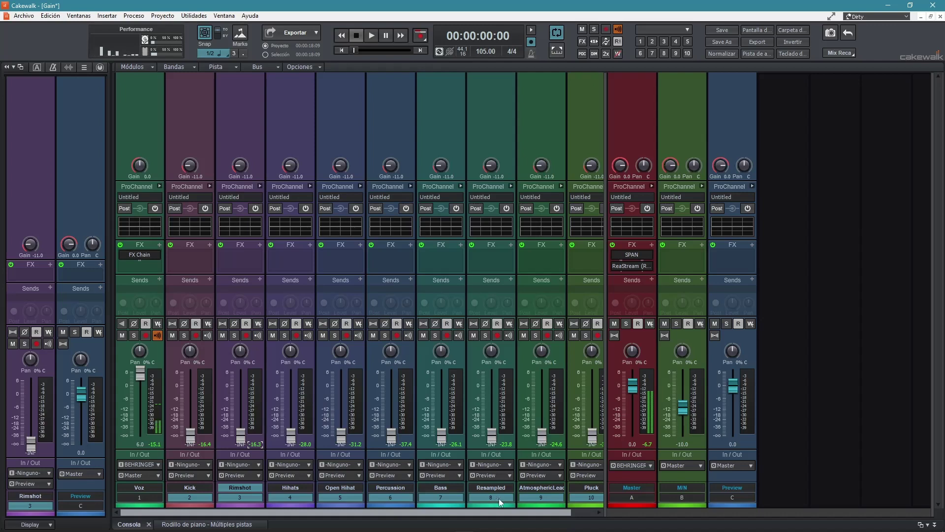
pyautogui.moveTo(567, 512); pyautogui.dragTo(592, 516)
pyautogui.moveTo(316, 374)
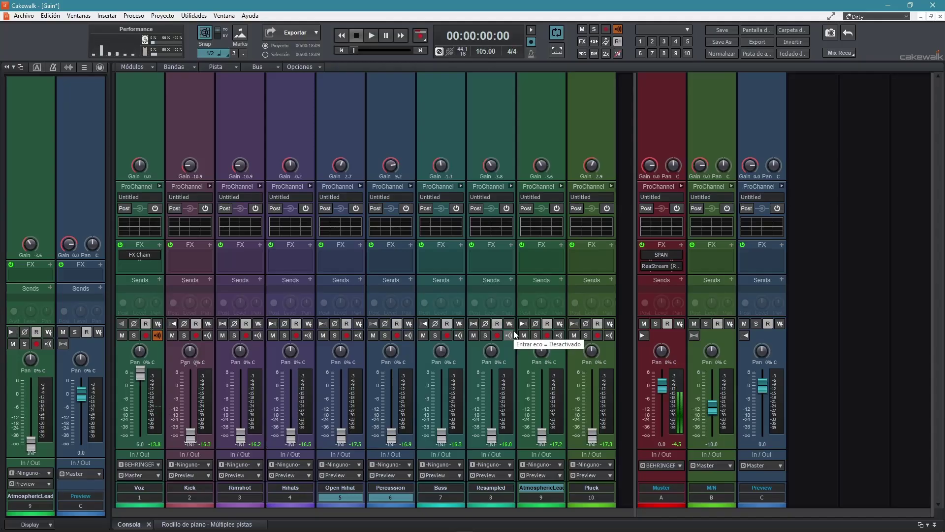
pyautogui.click(390, 317)
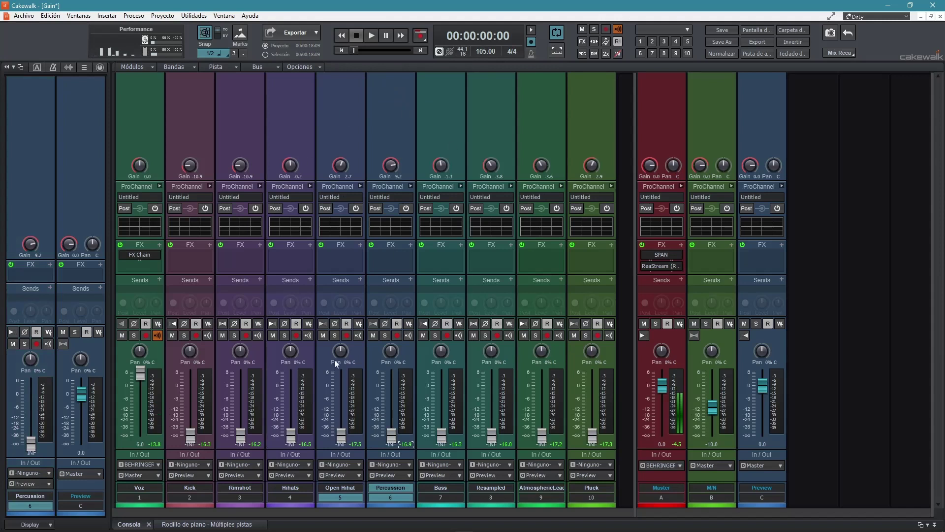
# Switch the playback meter options back to post-fader (Post-deslizador)
pyautogui.click(324, 67)
pyautogui.moveTo(317, 121)
pyautogui.moveTo(454, 187)
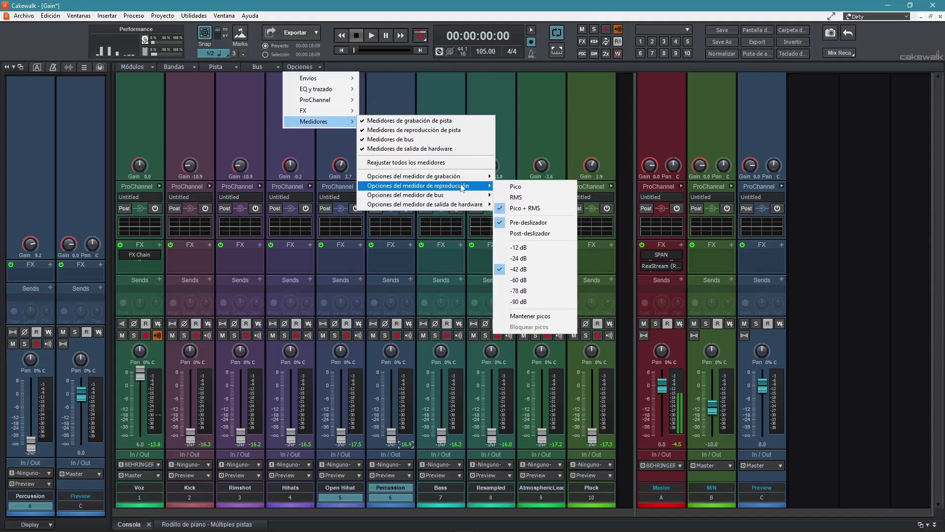
pyautogui.click(541, 235)
# Select tracks 2 through 10 and raise their faders together to -5.4 while playing the loop to check the post-fader meters
pyautogui.moveTo(189, 497); pyautogui.dragTo(604, 486)
pyautogui.click(589, 436)
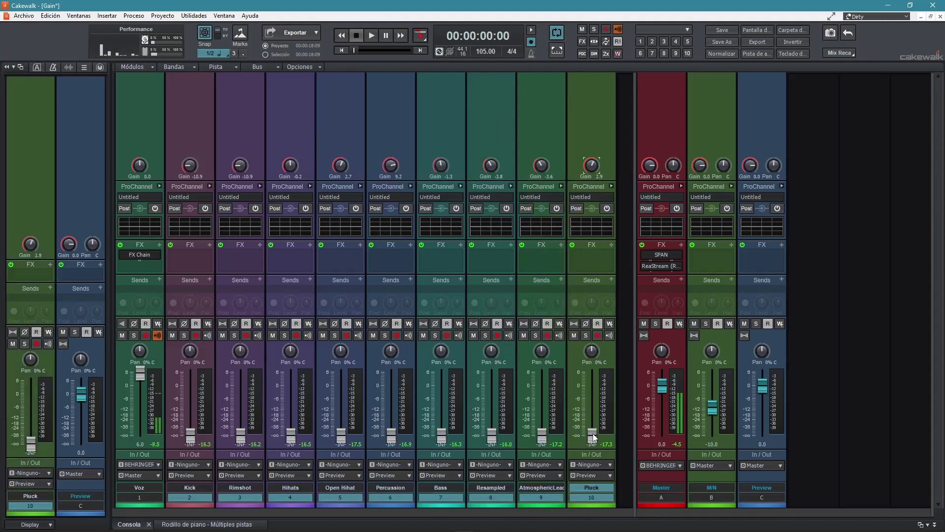
pyautogui.moveTo(590, 433); pyautogui.dragTo(593, 410)
pyautogui.press('space')
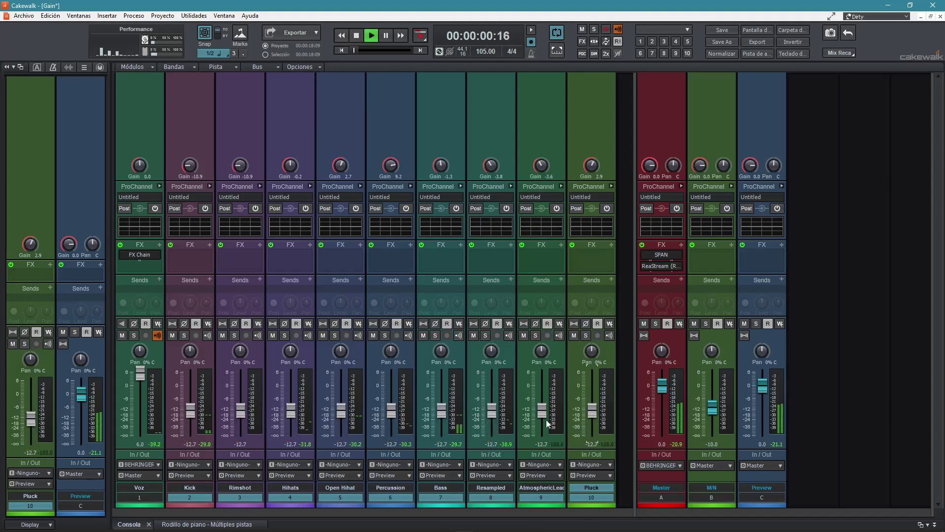
pyautogui.moveTo(341, 416); pyautogui.dragTo(341, 403)
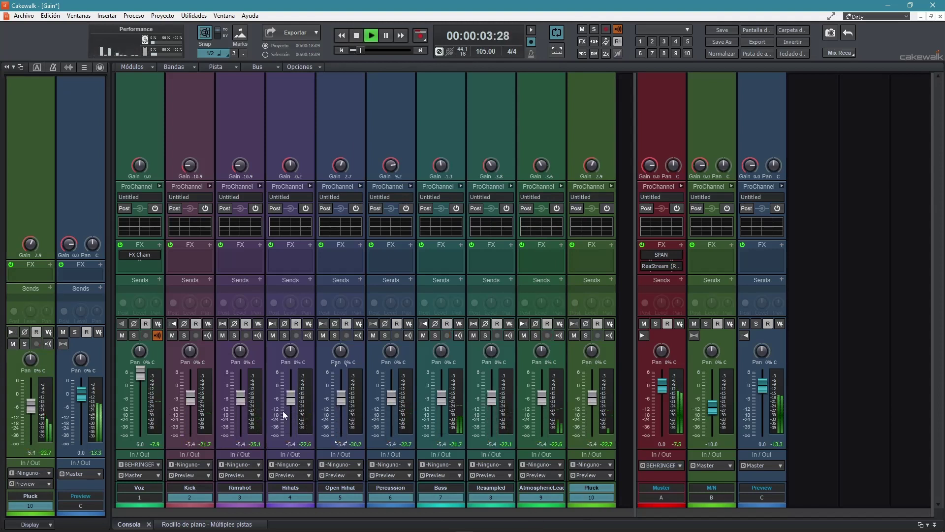
pyautogui.press('space')
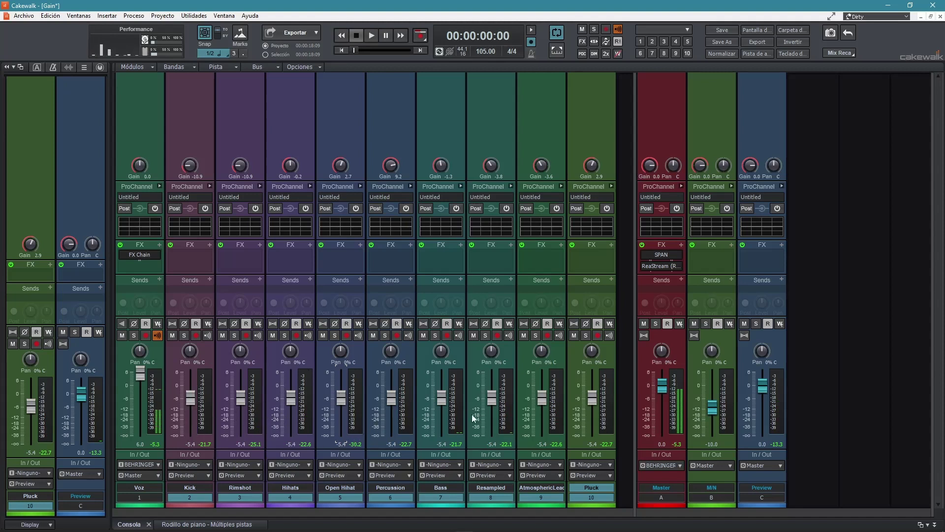
# Play the loop from the start to check the peak level on the Kick track's meter
pyautogui.moveTo(191, 402)
pyautogui.click(214, 404)
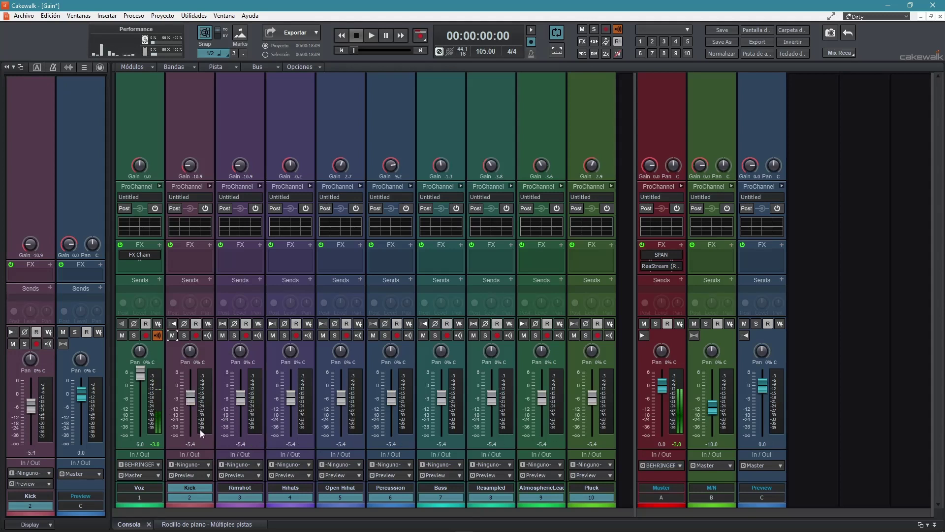
pyautogui.press('space')
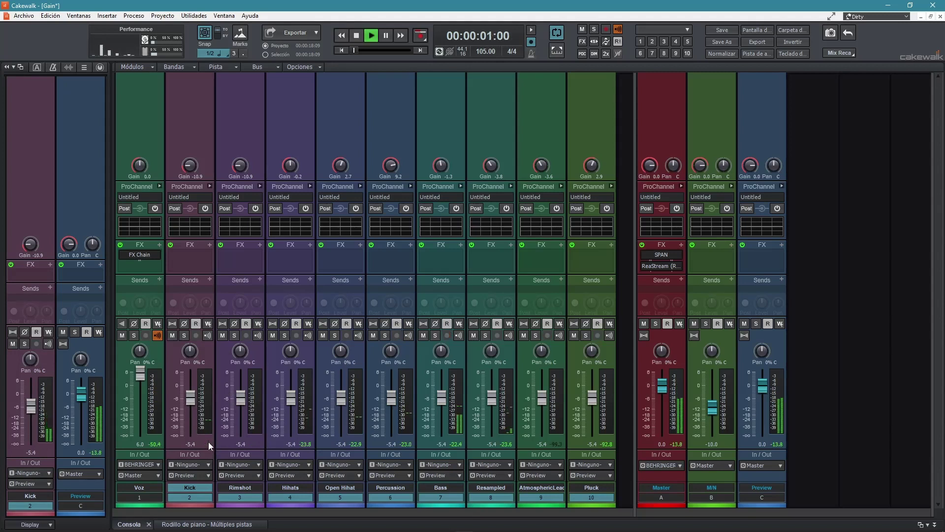
pyautogui.press('w')
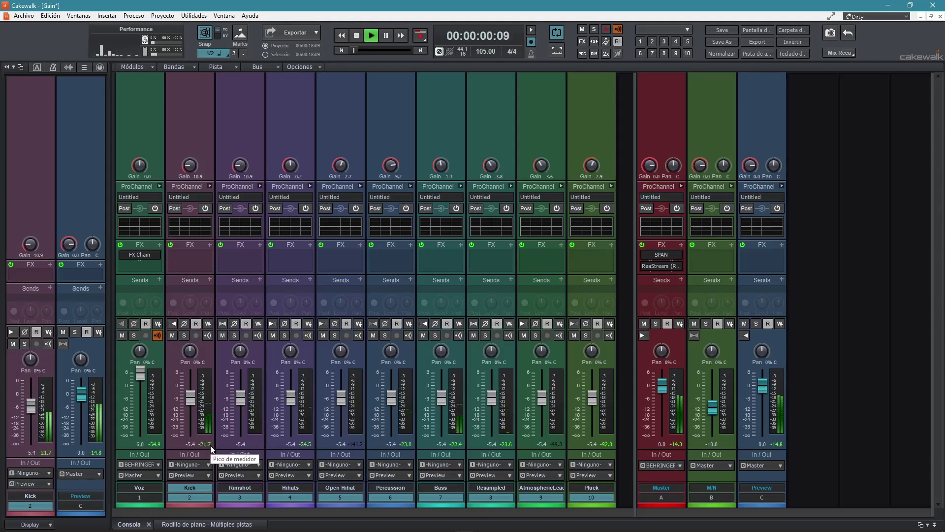
pyautogui.press('space')
# Set only the Kick track's fader to -0.3, playing the loop to check its peak level
pyautogui.moveTo(203, 445); pyautogui.dragTo(203, 441)
pyautogui.press('space')
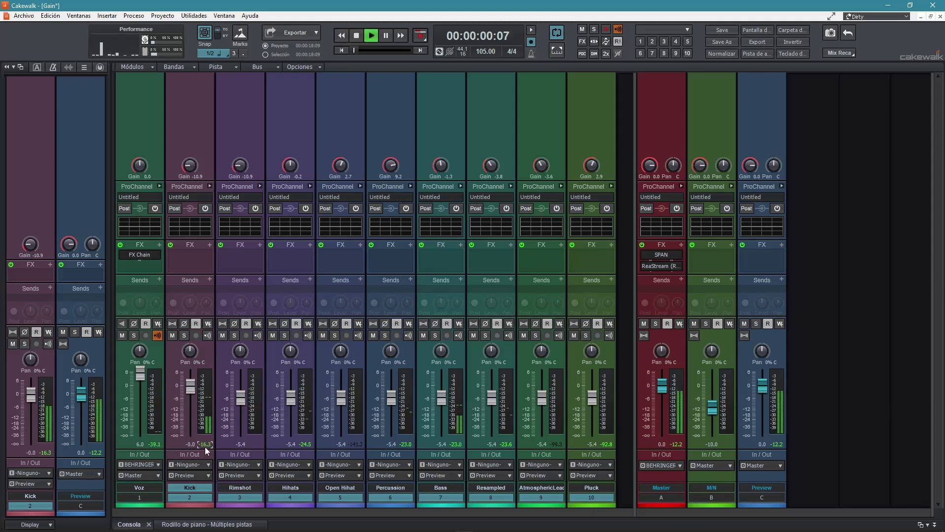
pyautogui.press('space')
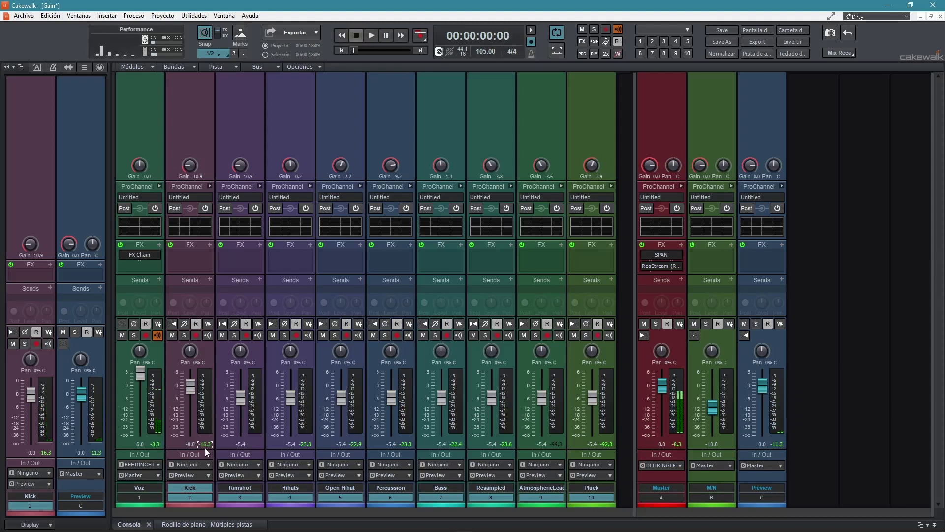
pyautogui.moveTo(193, 390)
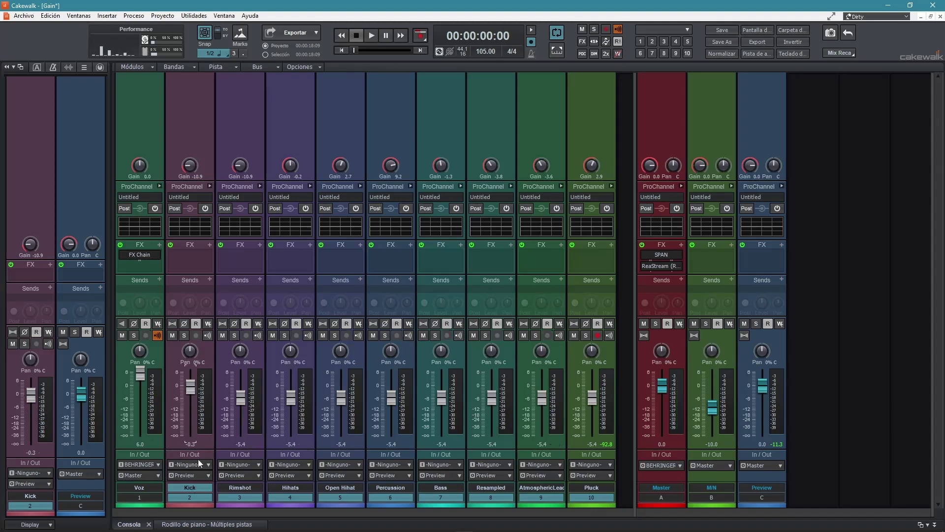
pyautogui.press('space')
pyautogui.press('space')
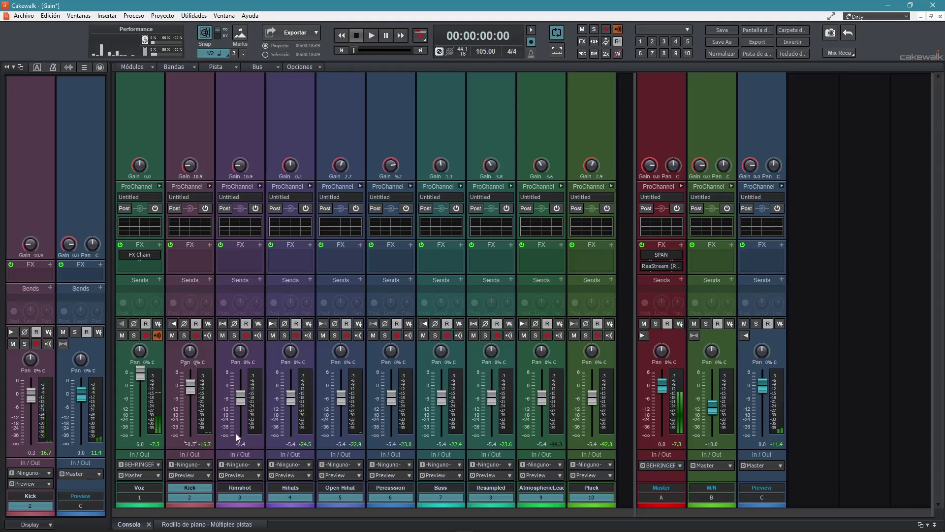
# Set only the Rimshot track's fader to -1.4, playing the loop between adjustments to balance it against the Kick
pyautogui.press('space')
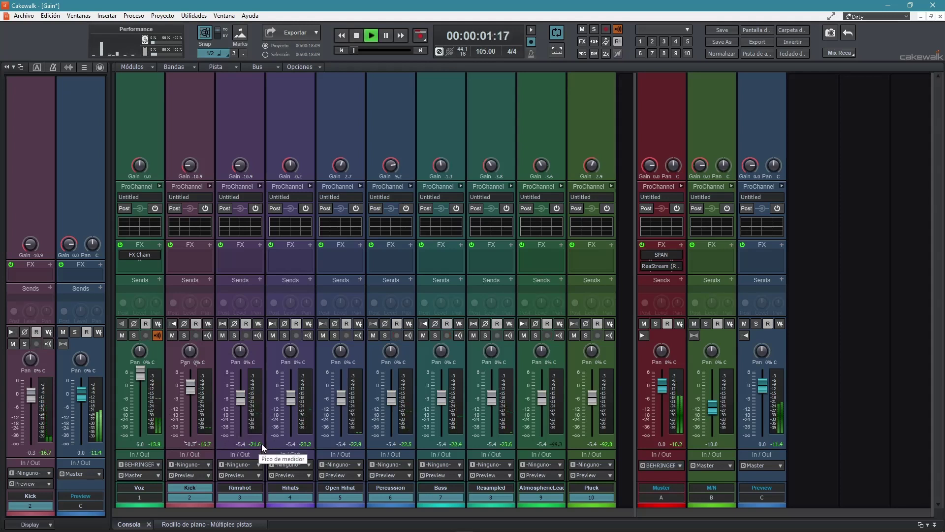
pyautogui.press('space')
pyautogui.click(259, 443)
pyautogui.moveTo(259, 443); pyautogui.dragTo(259, 419)
pyautogui.press('space')
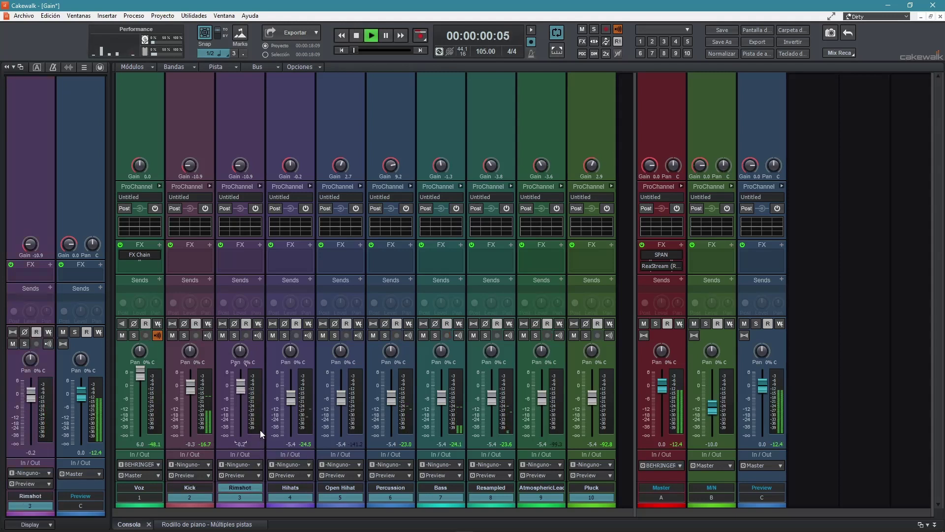
pyautogui.press('space')
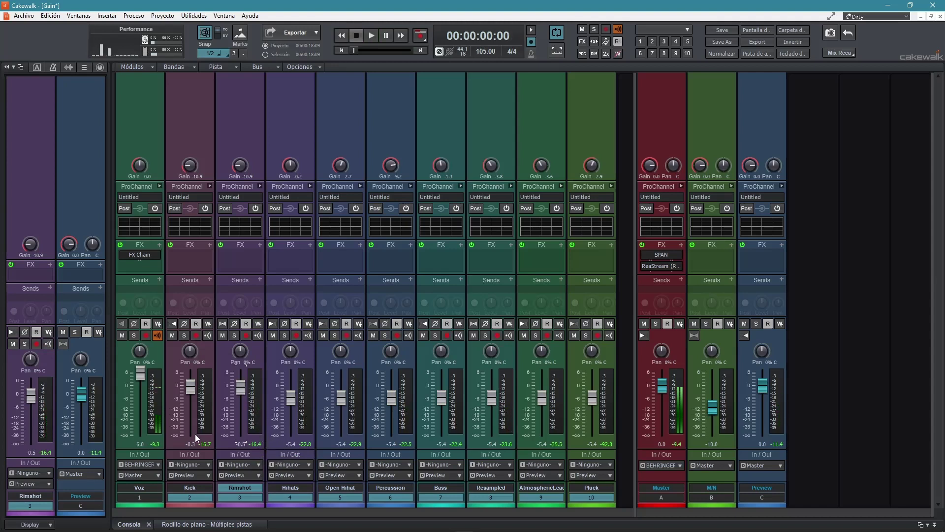
pyautogui.press('space')
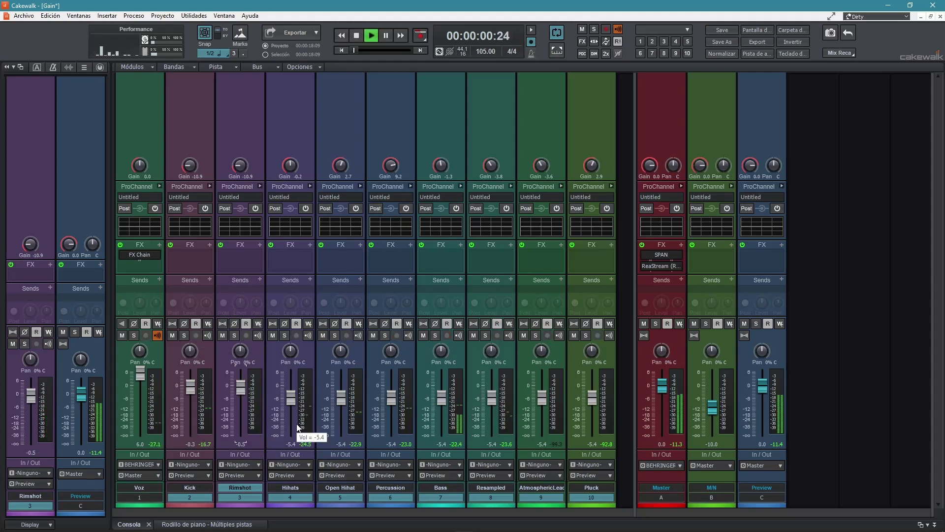
pyautogui.press('space')
pyautogui.moveTo(240, 384); pyautogui.dragTo(242, 392)
pyautogui.press('space')
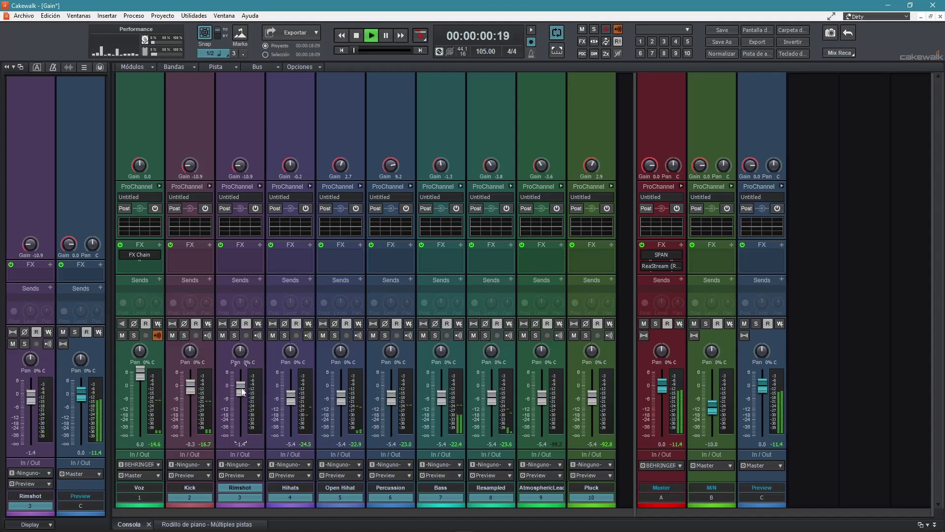
pyautogui.press('space')
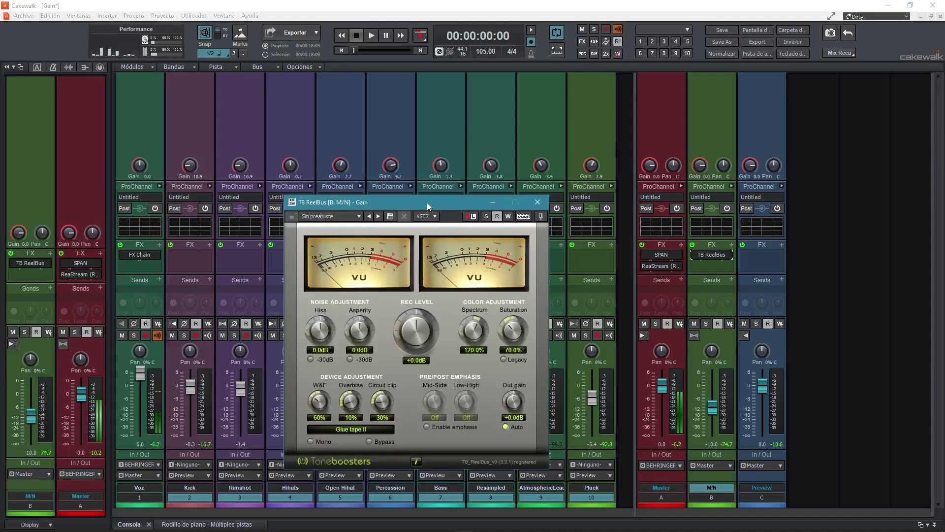
# Move the TB ReelBus window clear of the tracks and play the soloed Kick repeatedly to examine the plugin's VU meters
pyautogui.moveTo(427, 203); pyautogui.dragTo(455, 120)
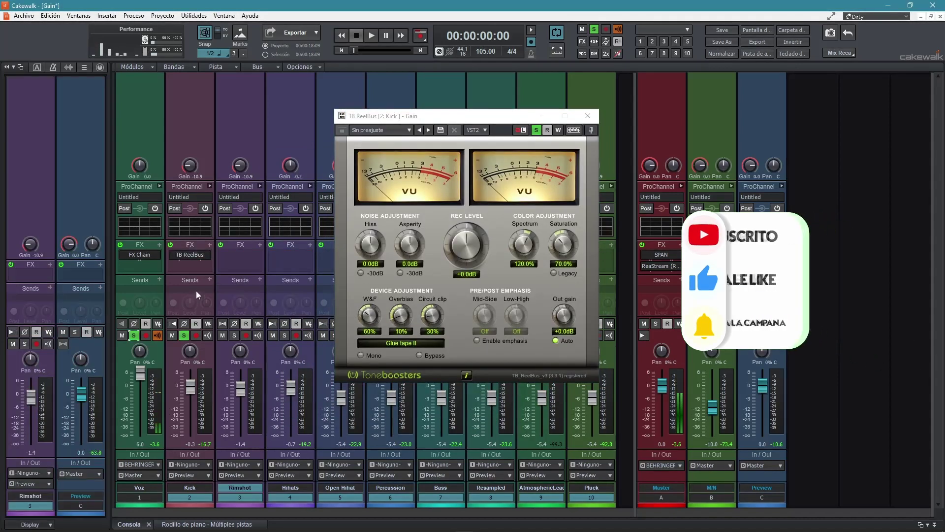
pyautogui.press('space')
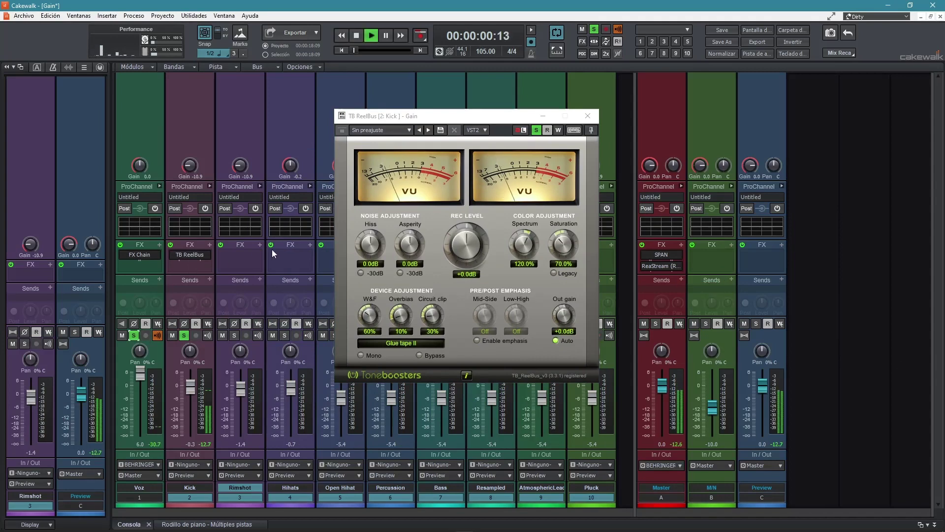
pyautogui.press('space')
pyautogui.press('space')
pyautogui.press('space')
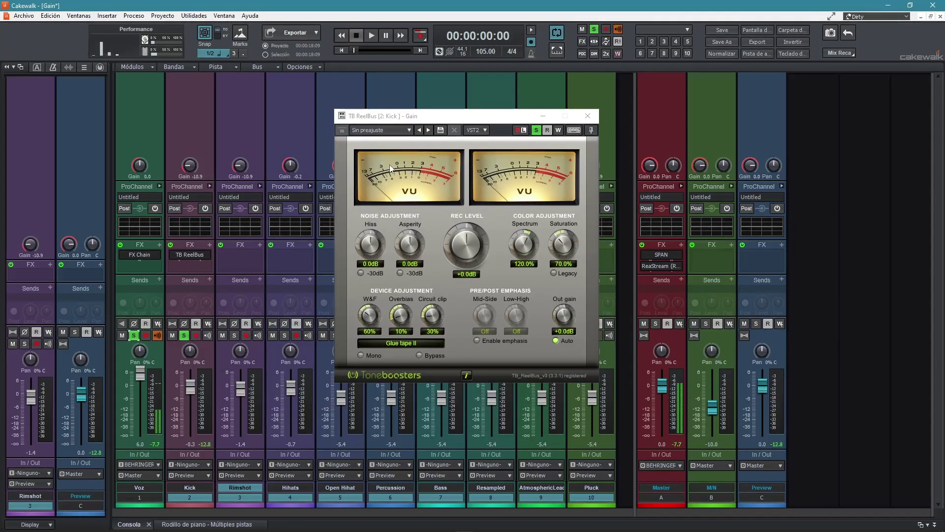
pyautogui.press('space')
pyautogui.press('space')
pyautogui.press('space')
pyautogui.press('space')
# Raise the Kick track's input gain to -5.9 and play the loop to check the level reaching TB ReelBus
pyautogui.moveTo(187, 169); pyautogui.dragTo(186, 164)
pyautogui.press('space')
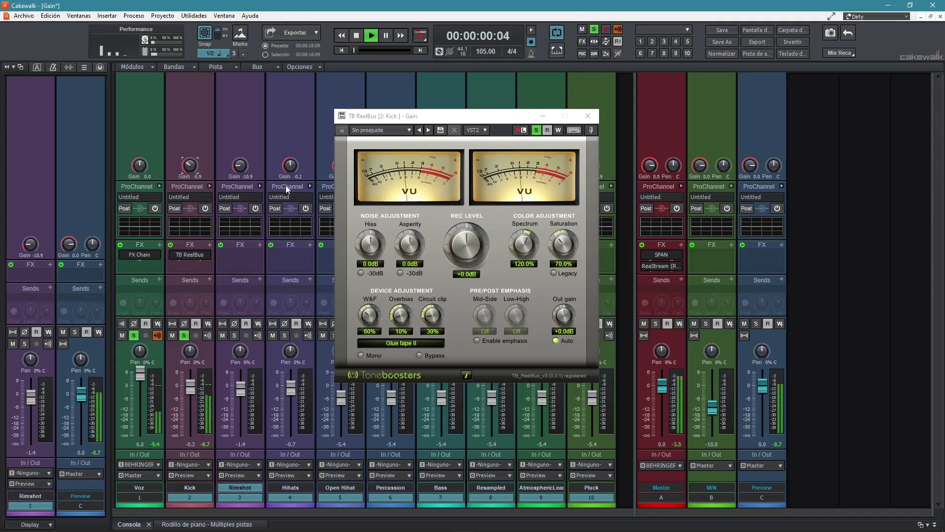
pyautogui.press('space')
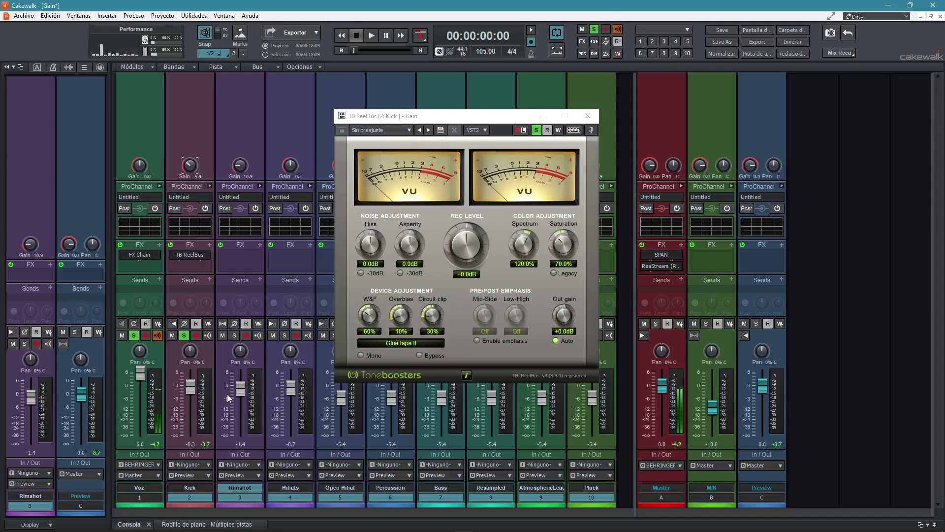
# Load the Welcome to ReelBus preset on the Kick and set Rec Level to +7.9 dB while auditioning the loop
pyautogui.moveTo(456, 119); pyautogui.dragTo(428, 140)
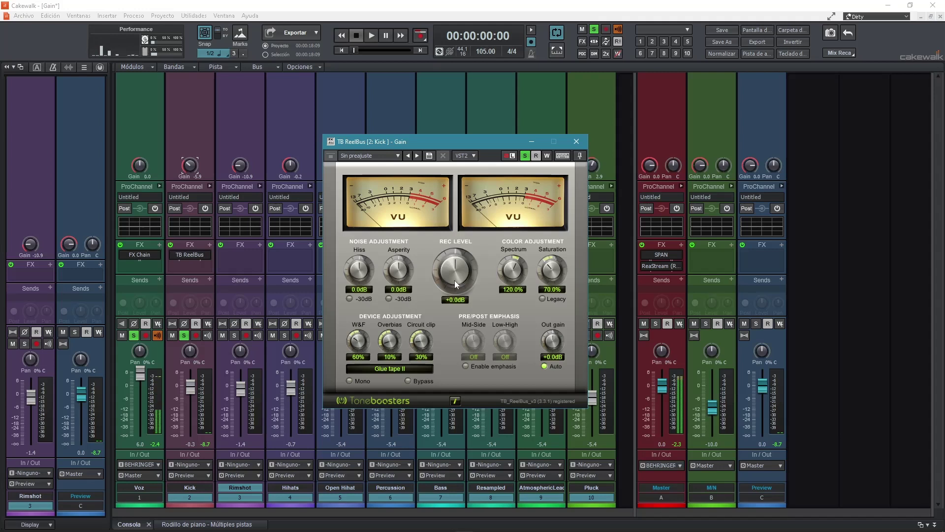
pyautogui.moveTo(462, 142); pyautogui.dragTo(521, 140)
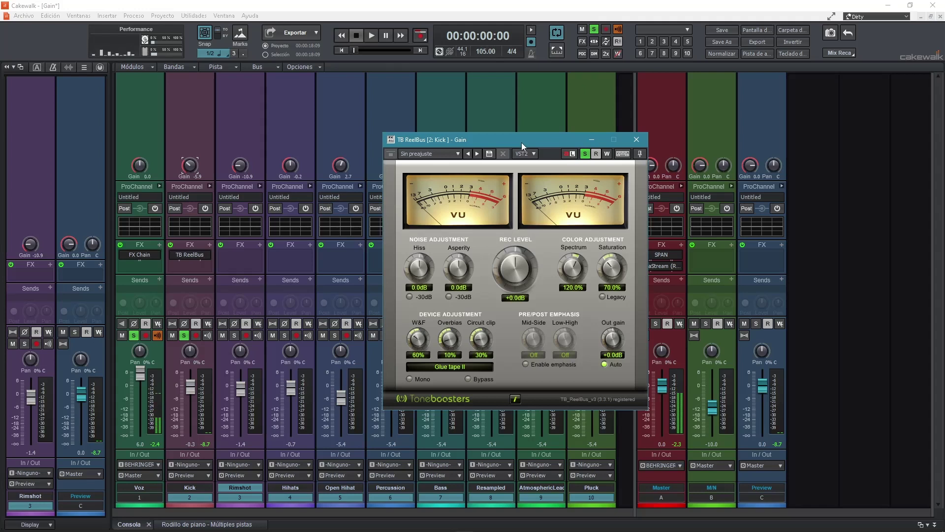
pyautogui.click(477, 153)
pyautogui.press('space')
pyautogui.press('space')
pyautogui.scroll(-5, 511, 275)
pyautogui.press('space')
pyautogui.press('space')
# Bypass TB ReelBus on the Kick and re-enable it to compare the processed and unprocessed signal
pyautogui.click(468, 379)
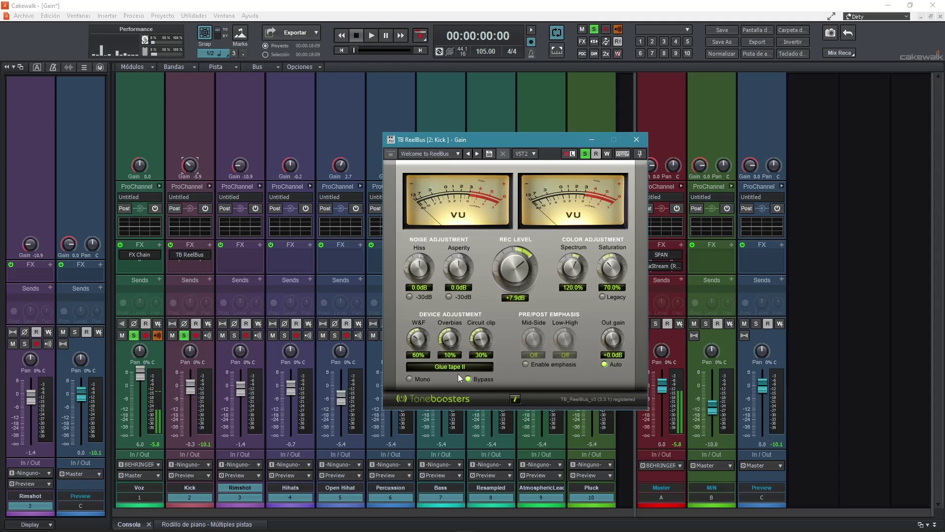
pyautogui.click(475, 378)
pyautogui.click(354, 246)
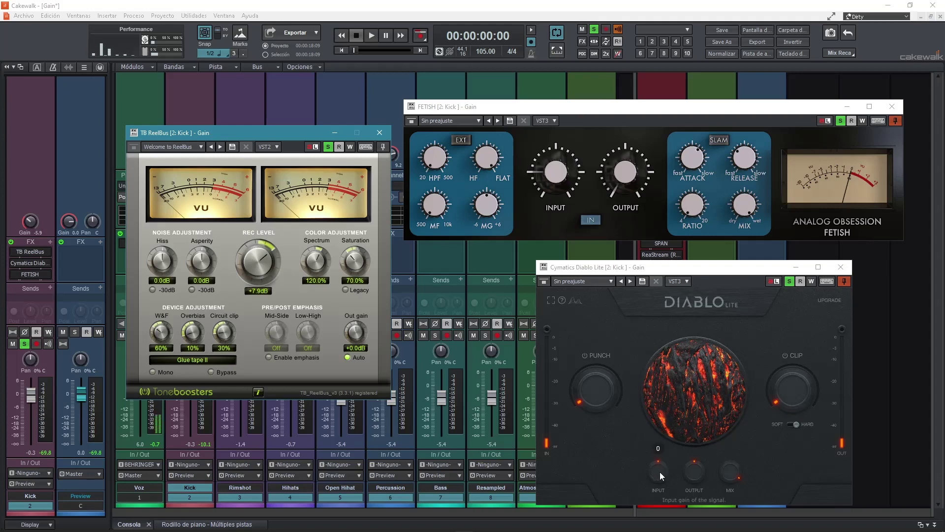
# Lower the Out gain of the Kick's TB ReelBus to -4.0 dB
pyautogui.moveTo(558, 176)
pyautogui.moveTo(619, 194)
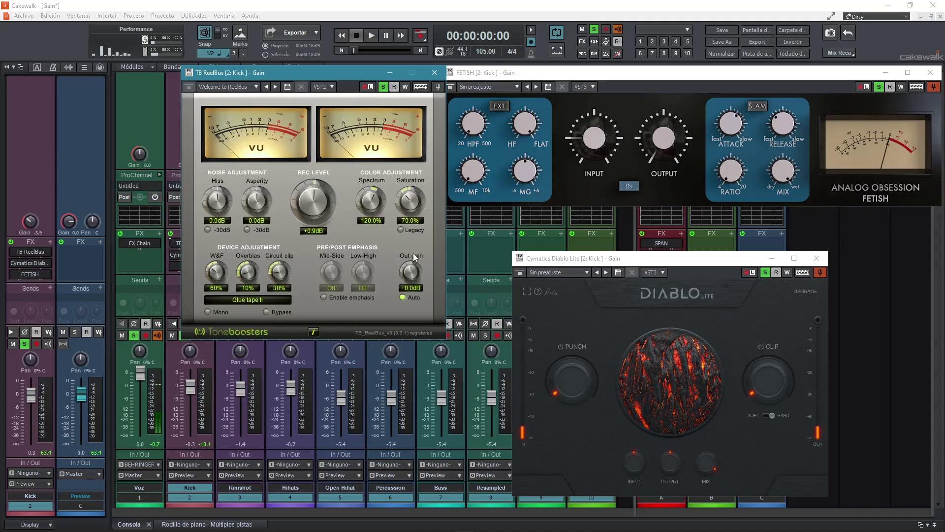
pyautogui.moveTo(414, 273); pyautogui.dragTo(414, 287)
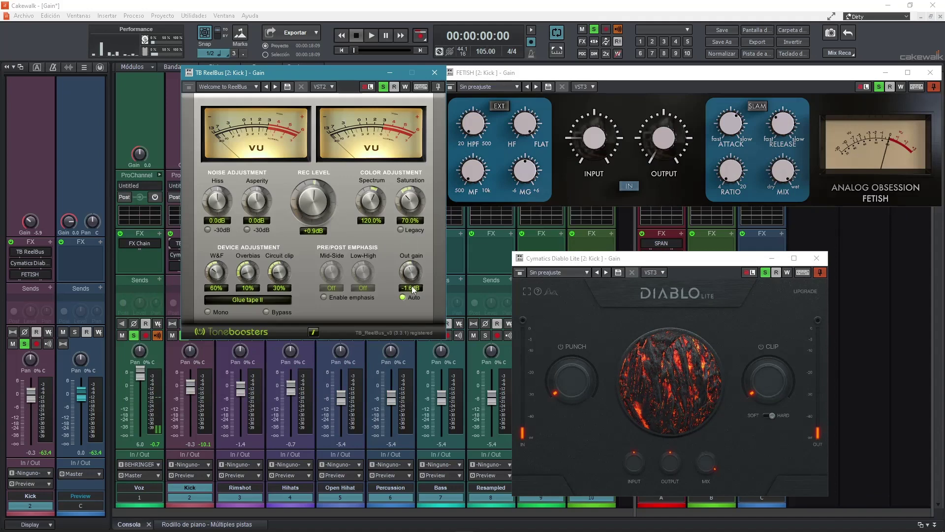
pyautogui.doubleClick(410, 287)
pyautogui.write('-2')
pyautogui.press('Return')
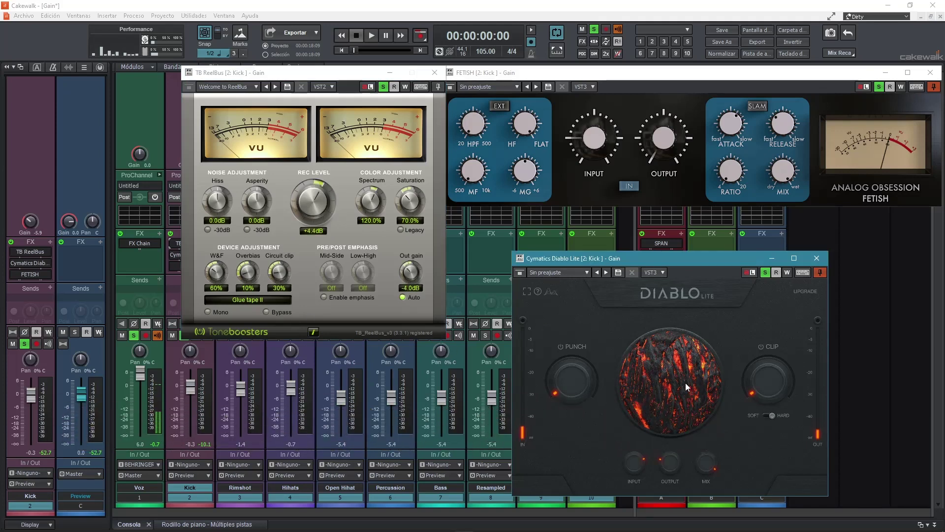
# Raise the Input and Output knobs of the Kick's FETISH compressor to their mid positions and close the plugin windows
pyautogui.click(594, 138)
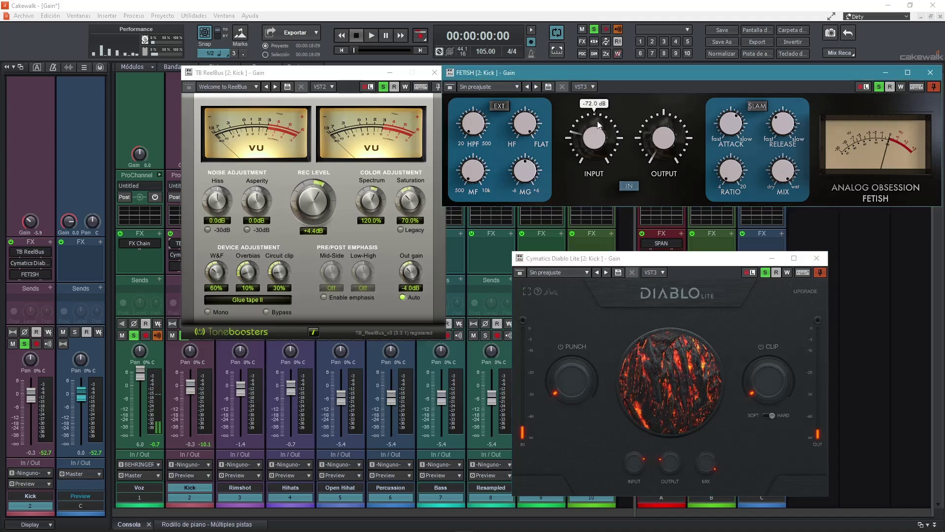
pyautogui.moveTo(663, 151); pyautogui.dragTo(687, 46)
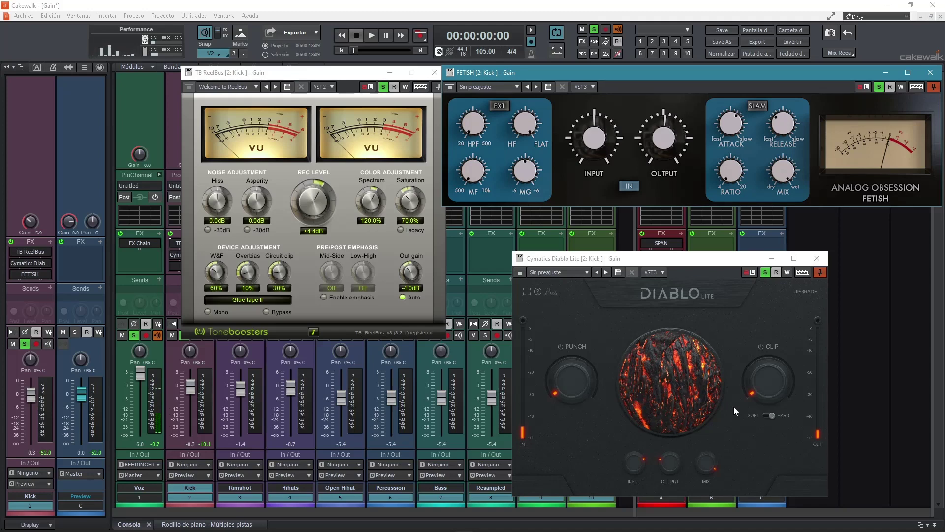
pyautogui.press('Escape')
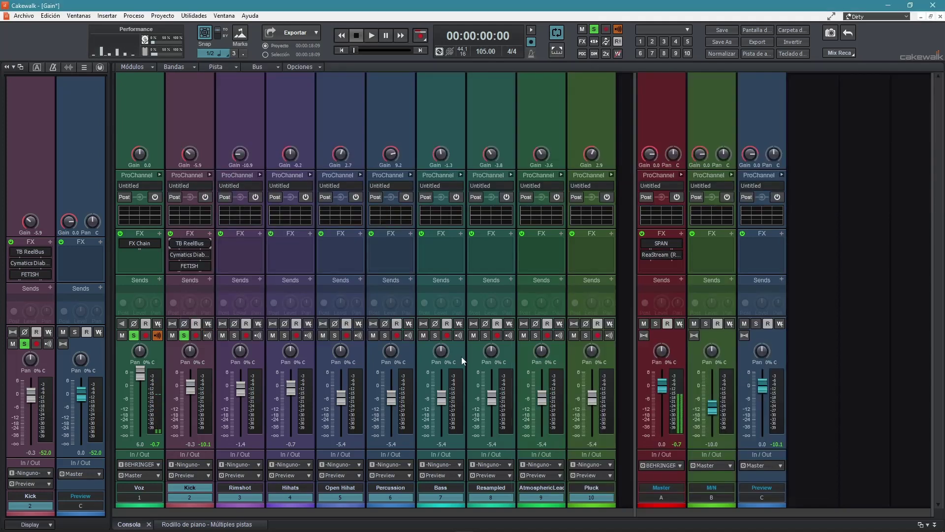